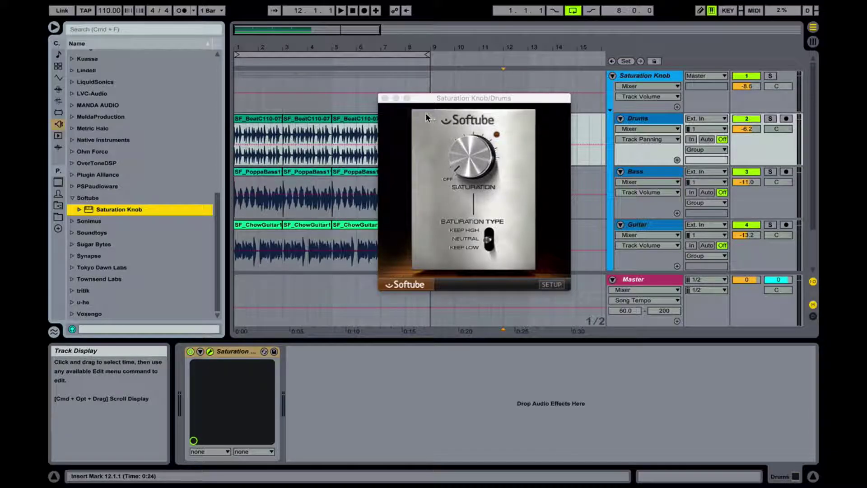
# Step: Switch to the Softube equalizer screenshot in Preview, examine the Focusing Equalizer's saturation section, and return to Ableton Live
pyautogui.moveTo(58, 253)
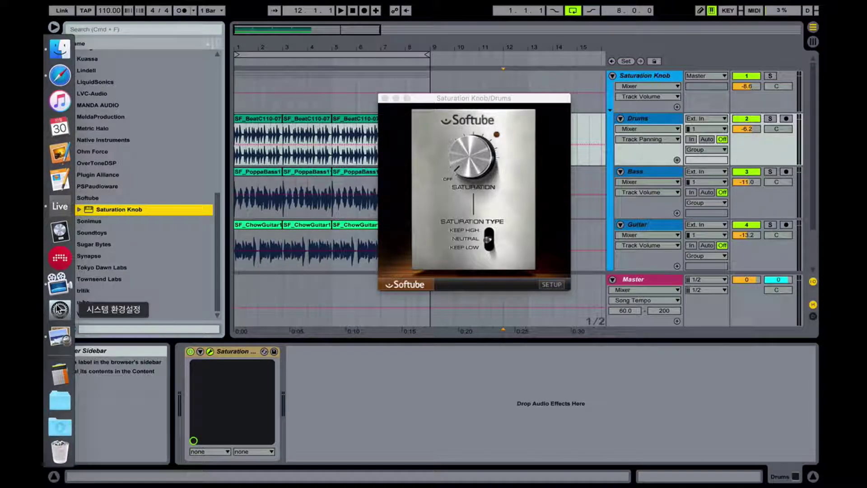
pyautogui.click(58, 337)
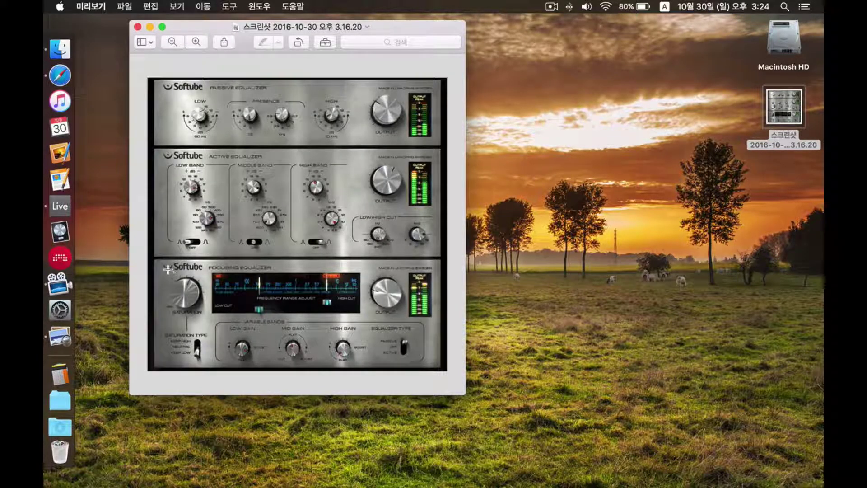
pyautogui.moveTo(161, 265); pyautogui.dragTo(206, 365)
pyautogui.click(219, 340)
pyautogui.click(60, 206)
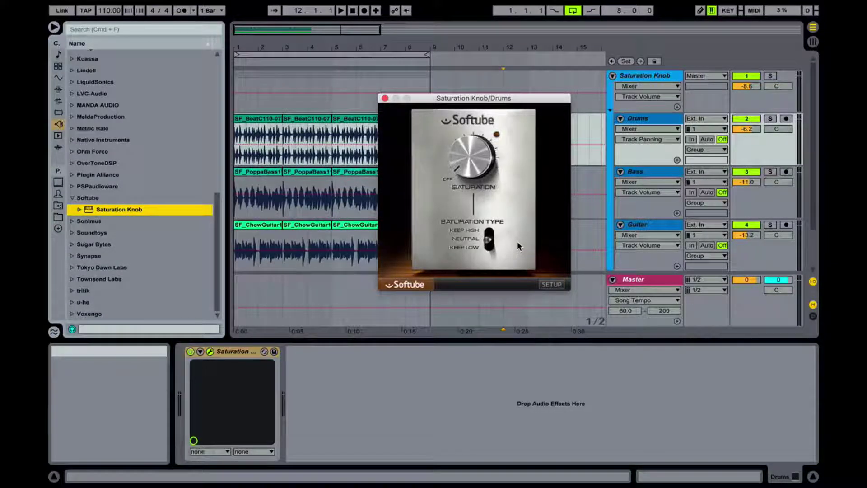
# Step: Close the Saturation Knob window and delete the Saturation Knob device from the Drums track
pyautogui.click(385, 99)
pyautogui.click(242, 351)
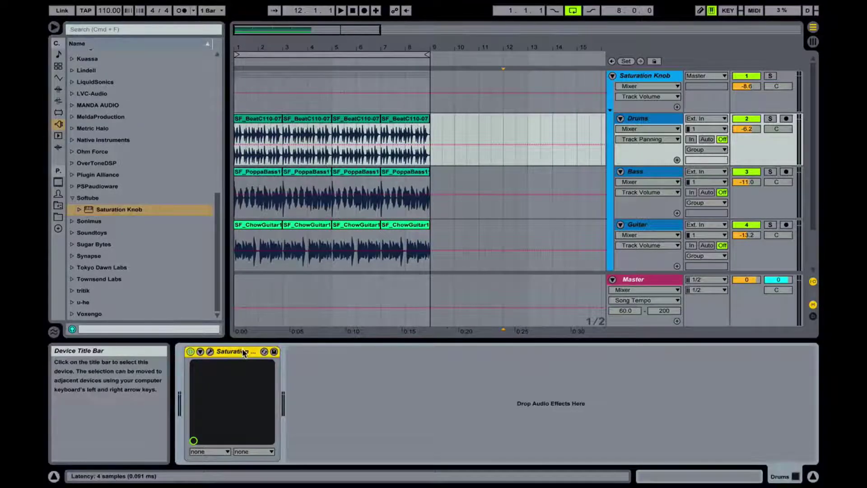
pyautogui.press('Delete')
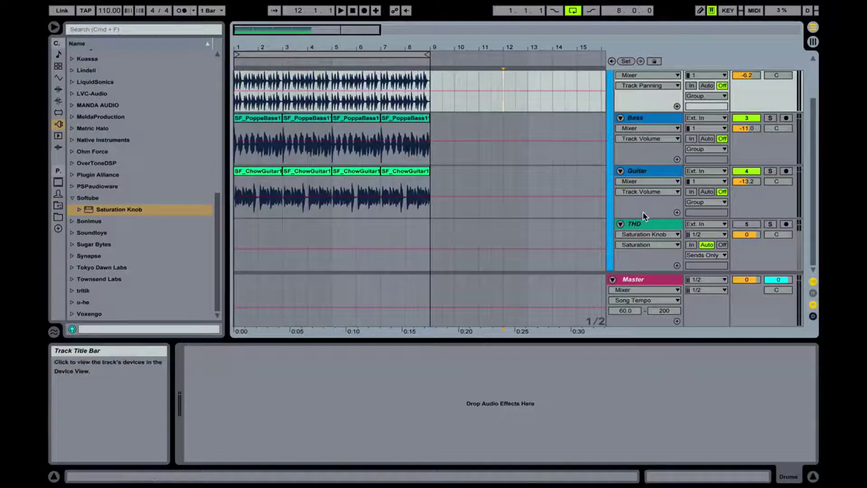
# Step: Show the THD track's device chain and look over the MOscillator test-tone settings in its plug-in window
pyautogui.click(643, 221)
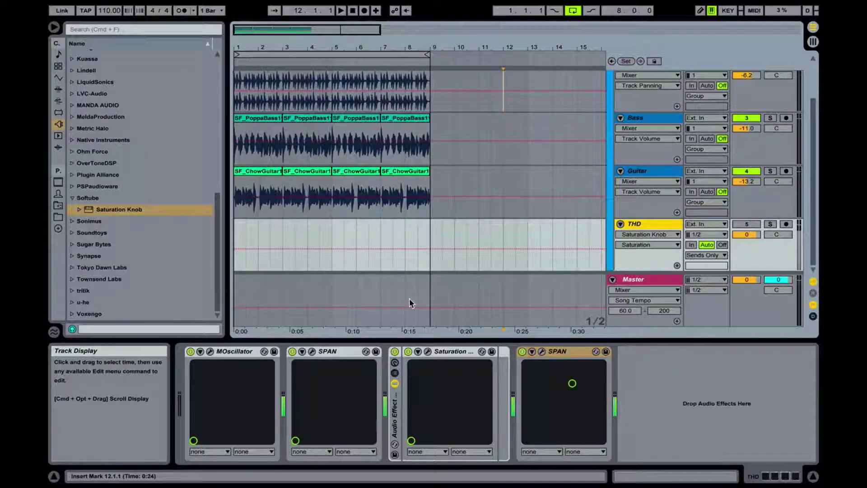
pyautogui.click(227, 353)
pyautogui.click(211, 354)
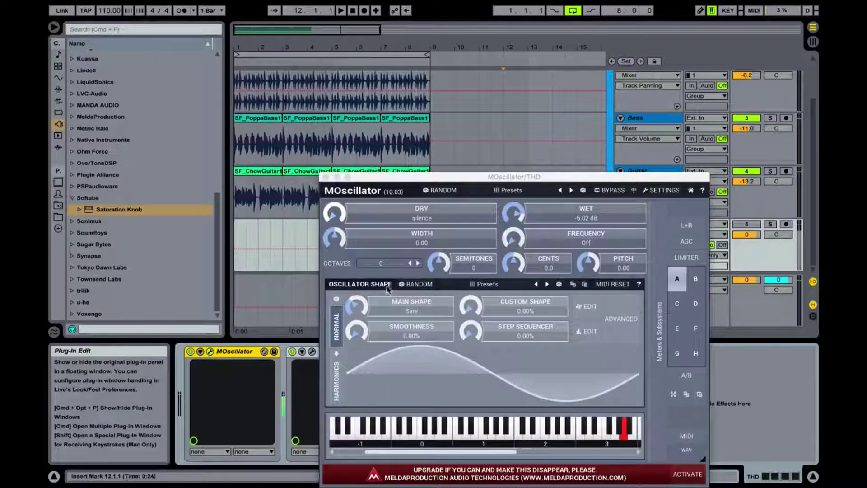
pyautogui.click(213, 354)
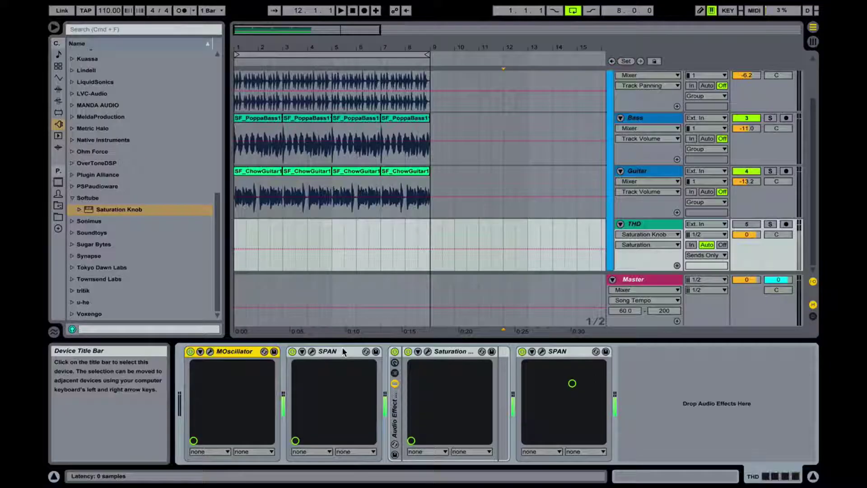
# Step: Open the SPAN analyzers placed before and after the Saturation Knob and arrange their windows side by side
pyautogui.click(313, 353)
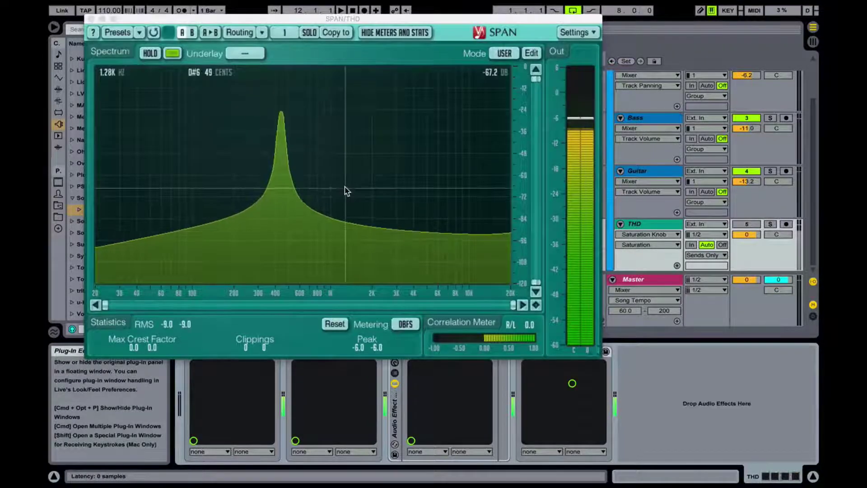
pyautogui.moveTo(340, 18); pyautogui.dragTo(330, 17)
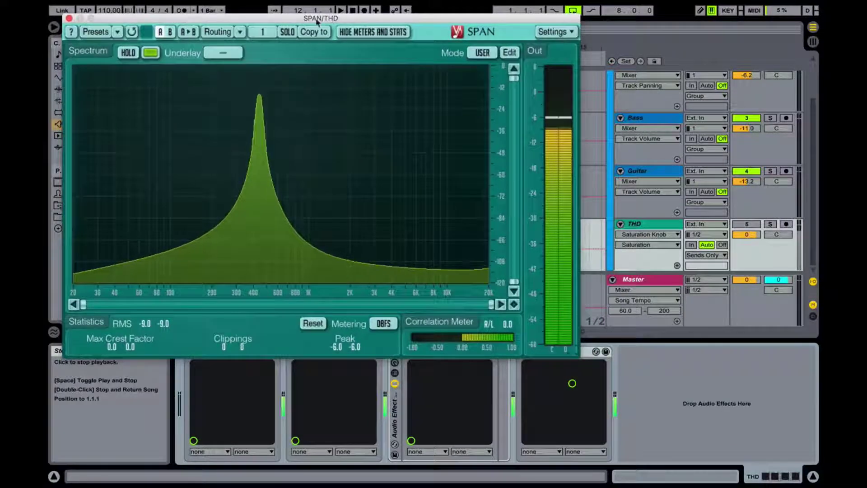
pyautogui.click(581, 354)
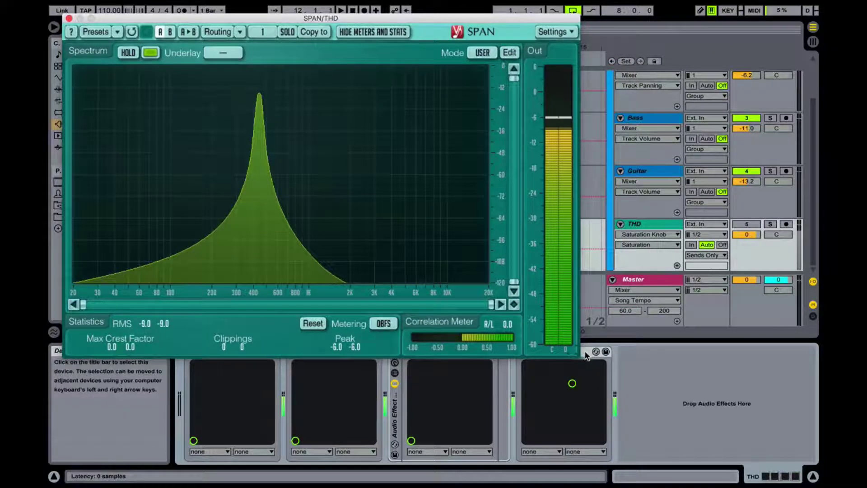
pyautogui.moveTo(341, 17); pyautogui.dragTo(333, 11)
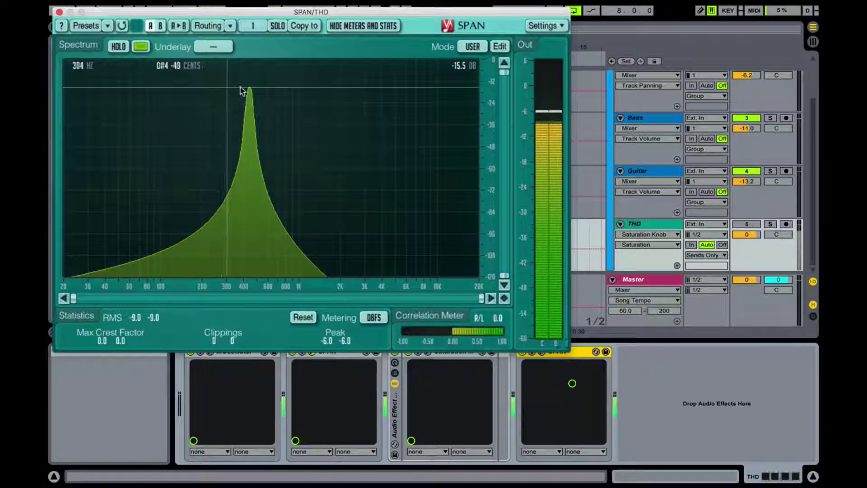
pyautogui.click(542, 352)
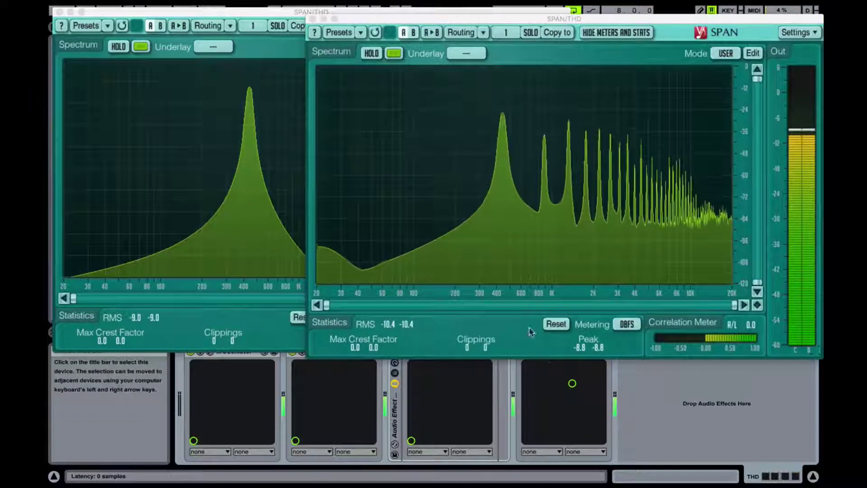
pyautogui.click(454, 17)
pyautogui.moveTo(458, 18); pyautogui.dragTo(472, 12)
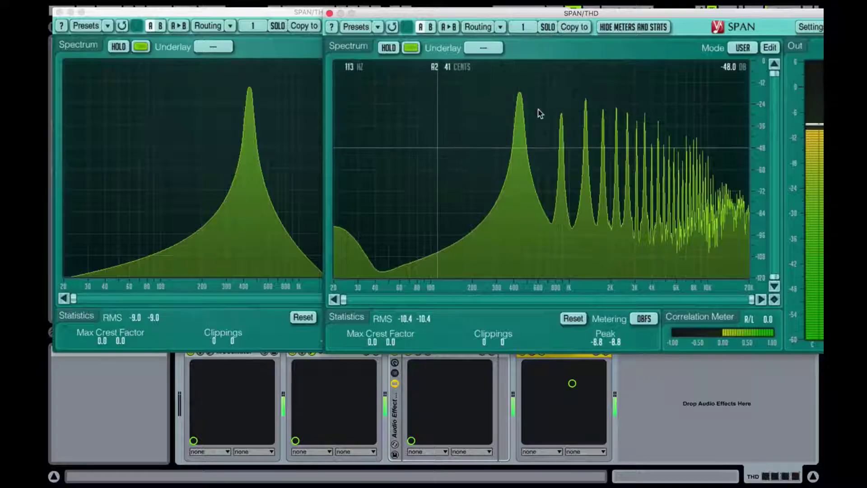
# Step: Open the THD track's Saturation Knob, turn its saturation down to Off, and raise it back to 5.3
pyautogui.click(432, 354)
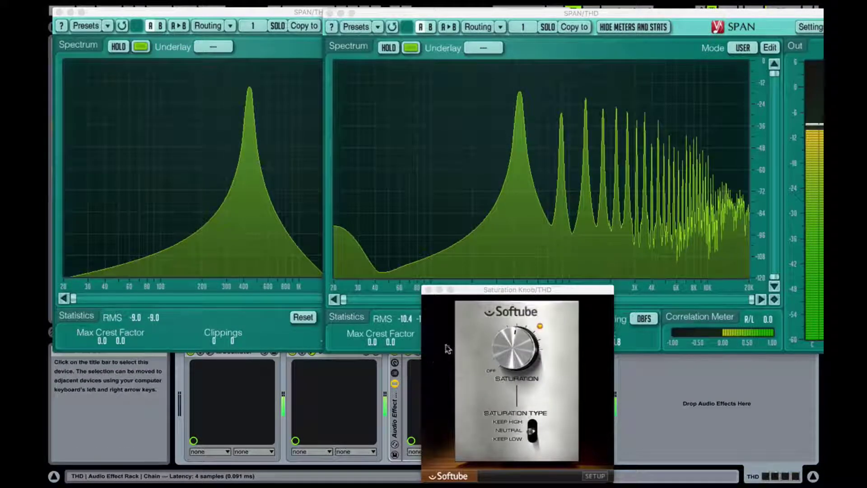
pyautogui.moveTo(508, 343); pyautogui.dragTo(511, 354)
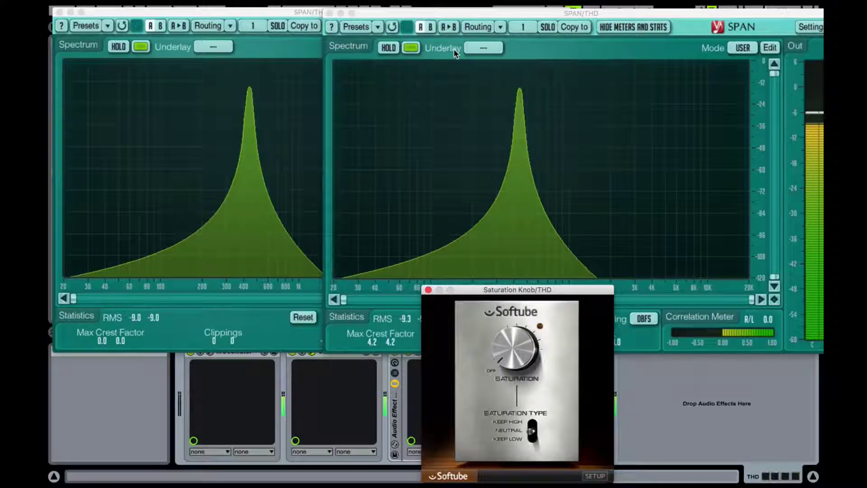
pyautogui.moveTo(517, 326); pyautogui.dragTo(515, 288)
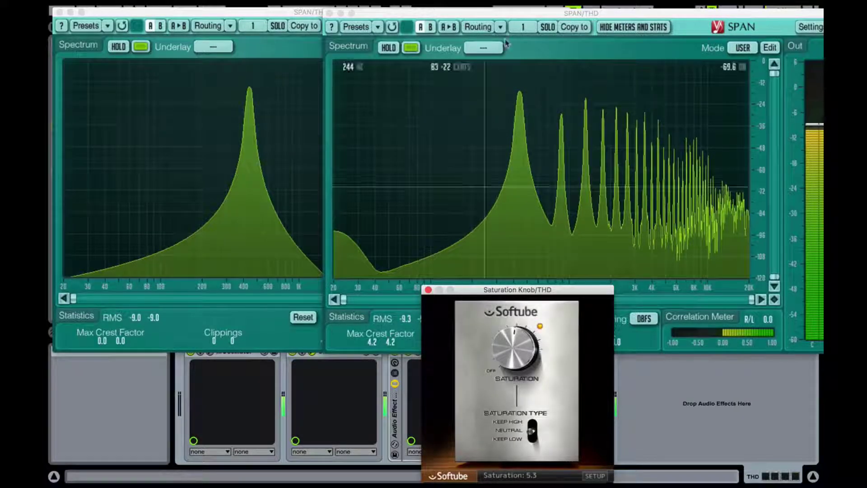
# Step: Close the SPAN window of the unprocessed signal and reposition the remaining SPAN with the Saturation Knob in front of it
pyautogui.moveTo(498, 13)
pyautogui.mouseDown()
pyautogui.moveTo(529, 89)
pyautogui.moveTo(550, 250)
pyautogui.moveTo(547, 55)
pyautogui.moveTo(514, 15)
pyautogui.mouseUp()
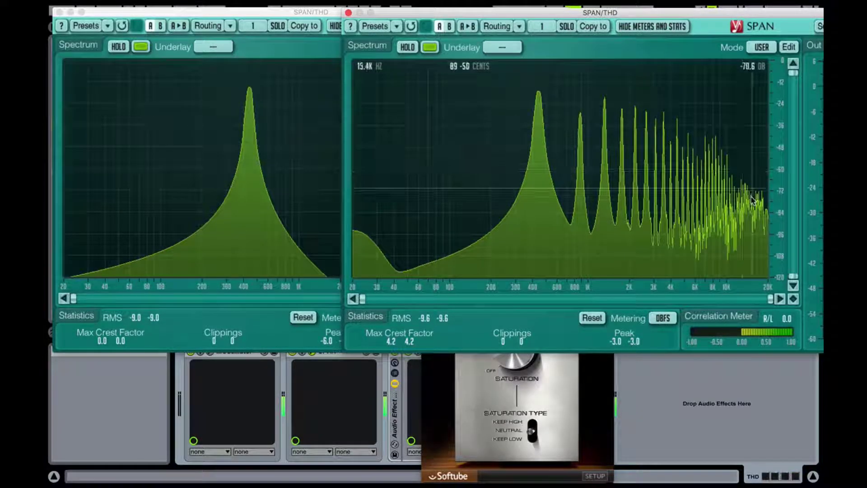
pyautogui.moveTo(529, 16); pyautogui.dragTo(506, 9)
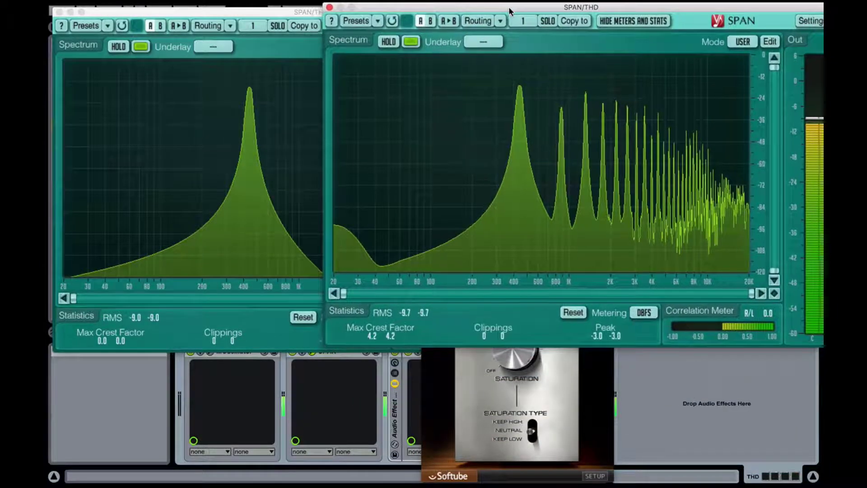
pyautogui.click(554, 357)
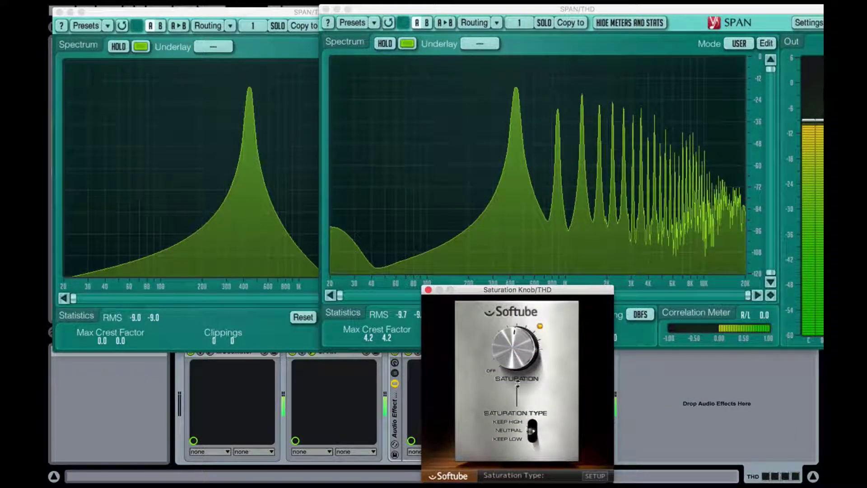
pyautogui.moveTo(484, 295); pyautogui.dragTo(487, 292)
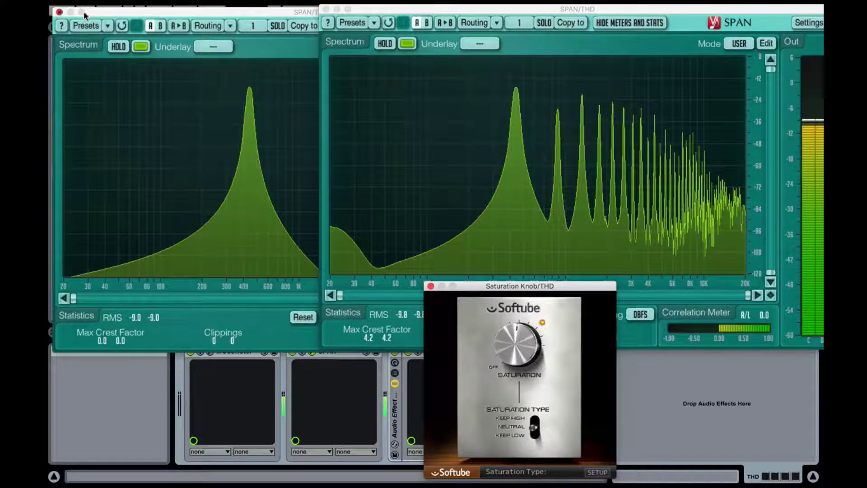
pyautogui.click(60, 12)
pyautogui.moveTo(579, 9); pyautogui.dragTo(480, 6)
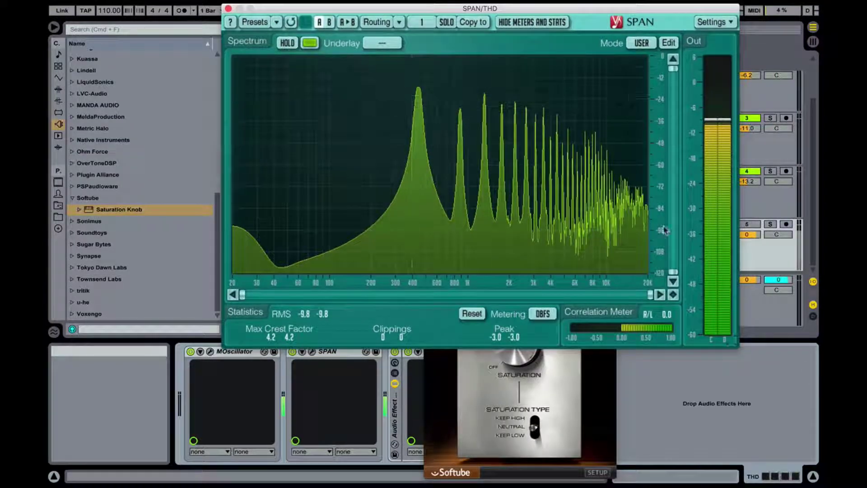
pyautogui.click(554, 400)
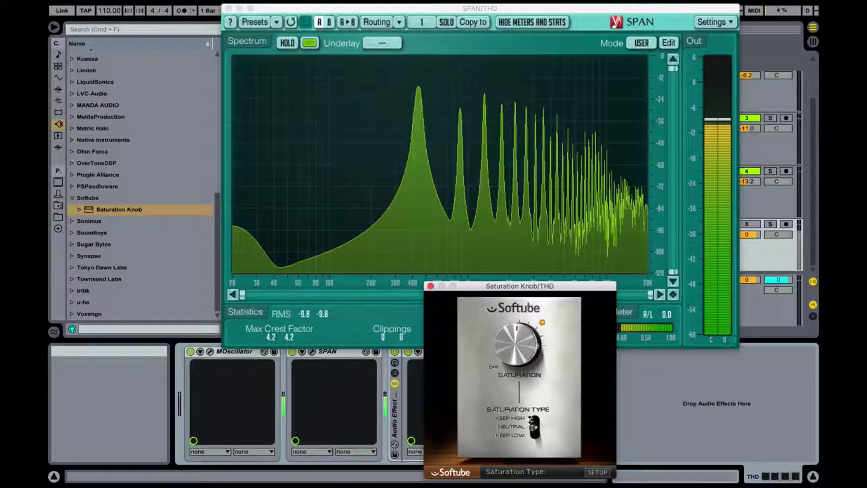
# Step: Switch the saturation type between Keep Low and Neutral twice, comparing the low end in SPAN and ending on Neutral
pyautogui.moveTo(534, 427); pyautogui.dragTo(535, 436)
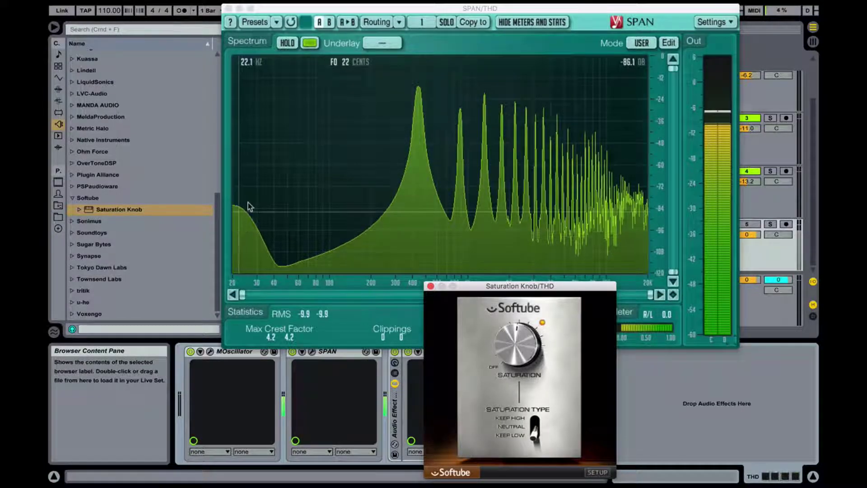
pyautogui.moveTo(535, 432); pyautogui.dragTo(535, 425)
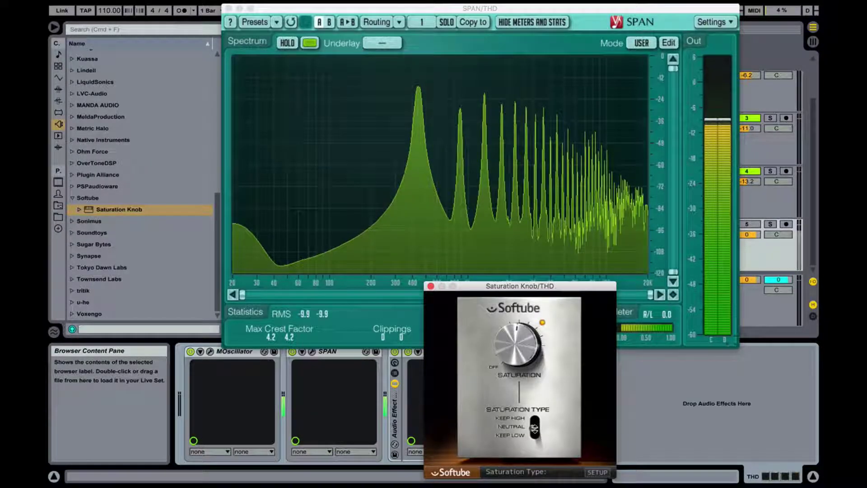
pyautogui.moveTo(534, 429); pyautogui.dragTo(533, 442)
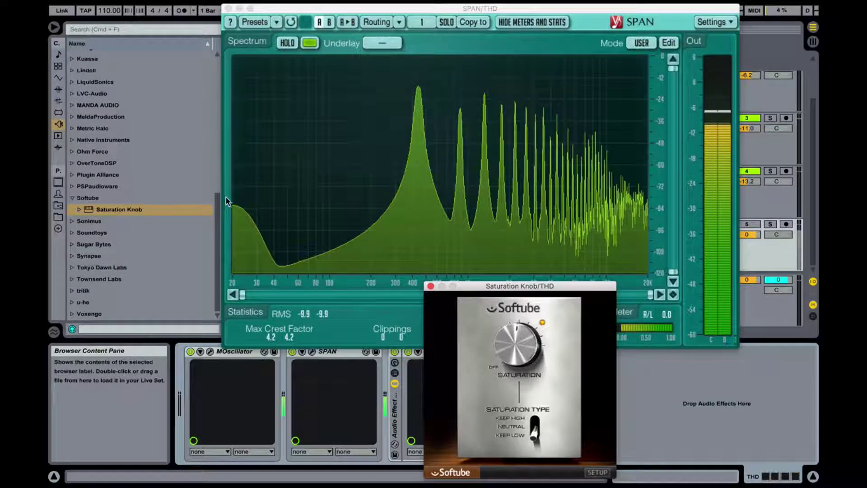
pyautogui.click(535, 428)
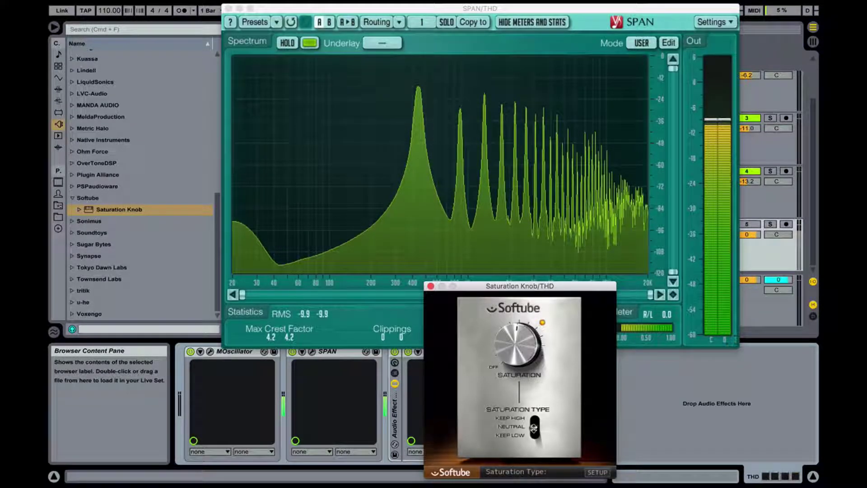
# Step: Switch the saturation type to Keep High, try the saturation at 6.5, and bring the knob back to about its middle position
pyautogui.click(535, 428)
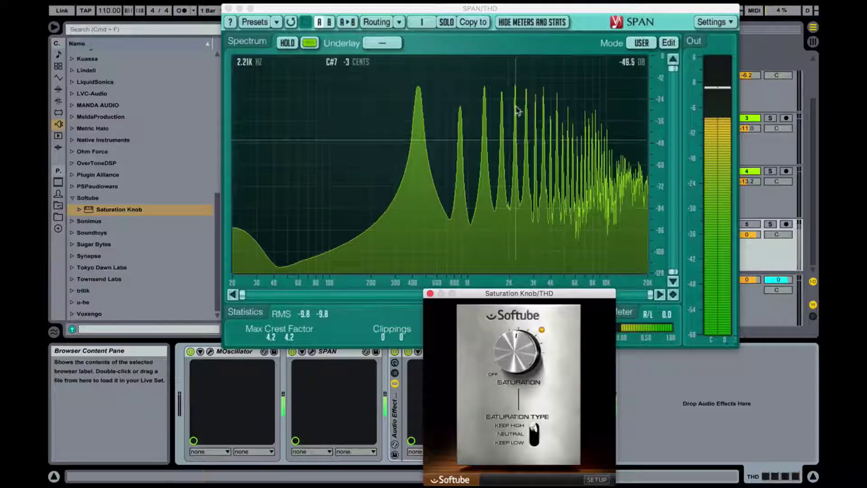
pyautogui.moveTo(532, 404)
pyautogui.moveTo(518, 349)
pyautogui.mouseDown()
pyautogui.moveTo(516, 339)
pyautogui.moveTo(518, 356)
pyautogui.moveTo(521, 337)
pyautogui.mouseUp()
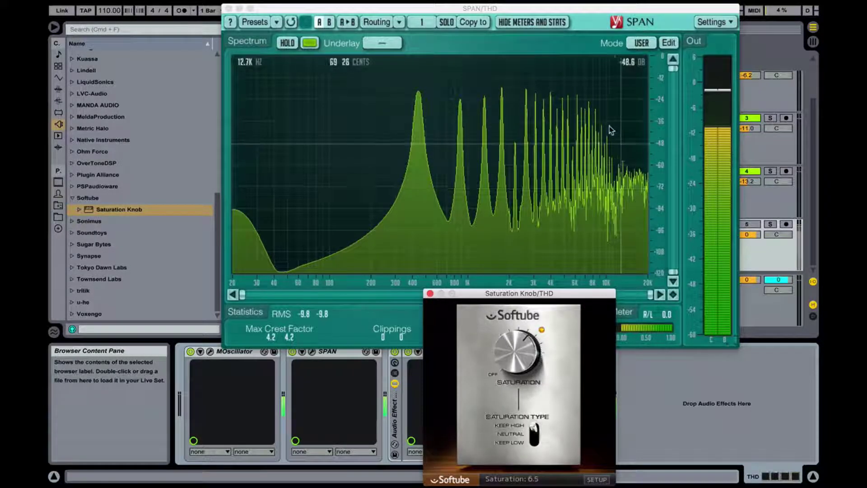
pyautogui.moveTo(508, 338); pyautogui.dragTo(511, 359)
# Step: Compare Neutral with Keep High, leave the saturation type on Keep High, and close the Saturation Knob and SPAN windows
pyautogui.click(532, 433)
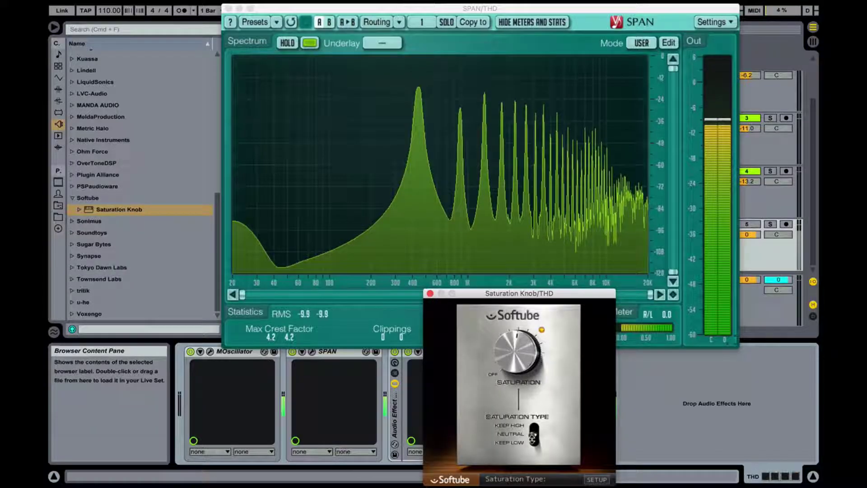
pyautogui.moveTo(533, 438); pyautogui.dragTo(533, 427)
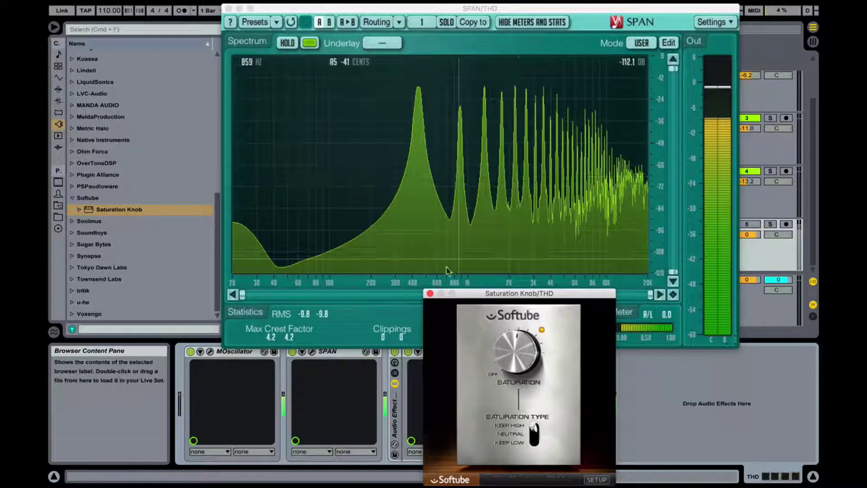
pyautogui.click(430, 293)
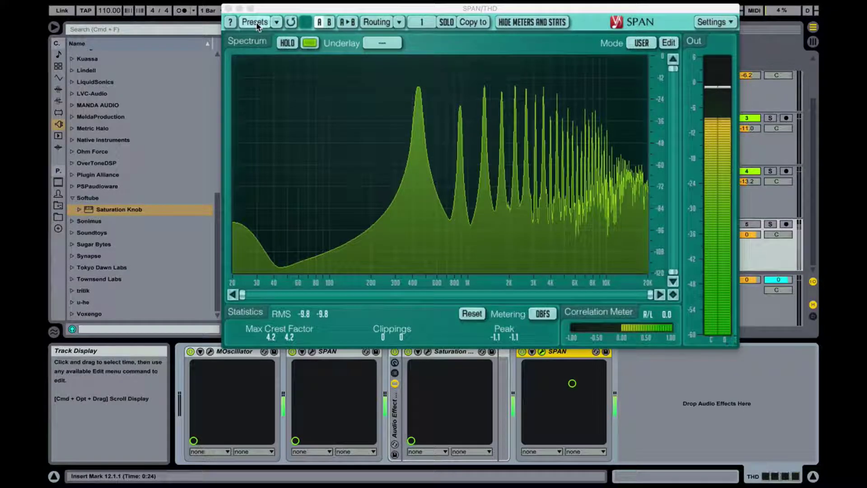
pyautogui.click(229, 9)
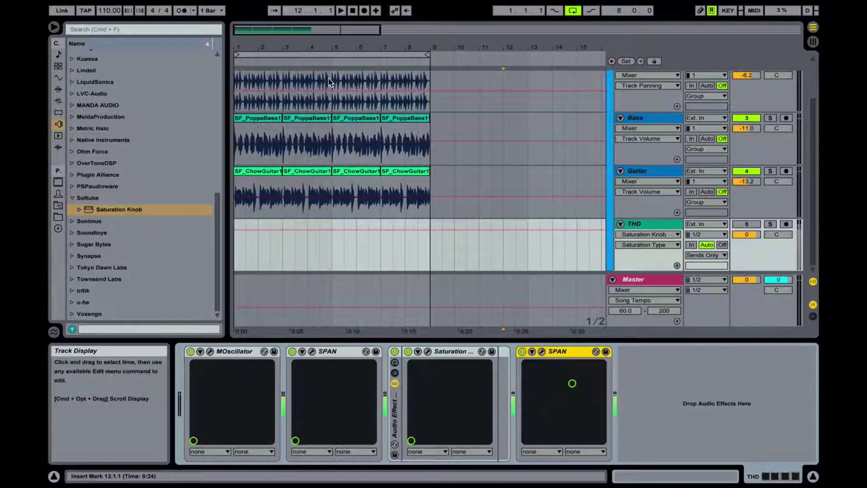
# Step: Check the device chains of the Bass and Guitar tracks in the Saturation Knob group
pyautogui.scroll(2, 486, 156)
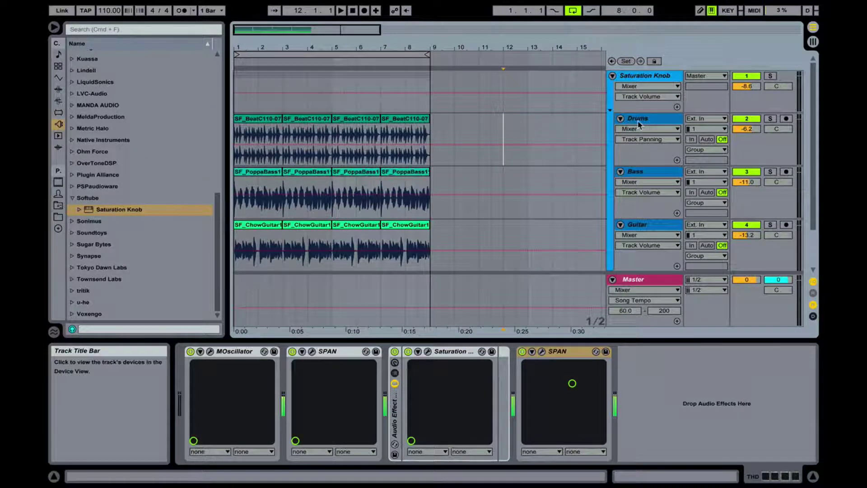
pyautogui.click(643, 172)
pyautogui.click(640, 221)
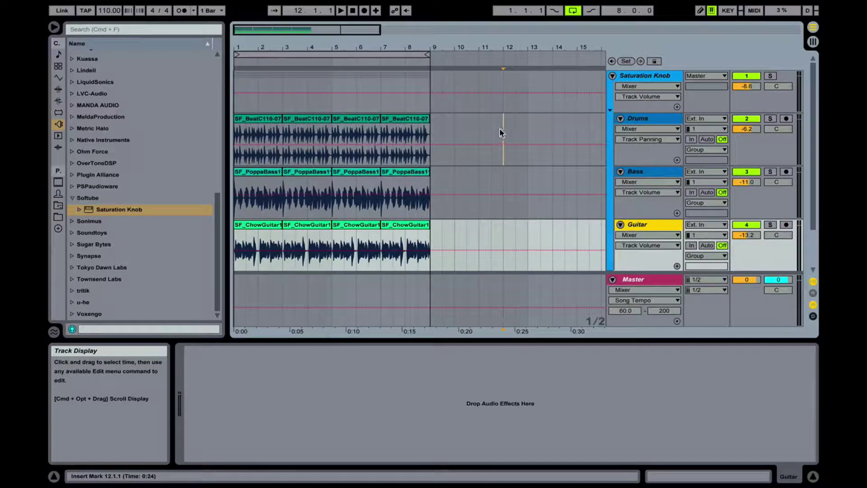
# Step: Solo the Drums track and start playback from bar 4
pyautogui.click(638, 119)
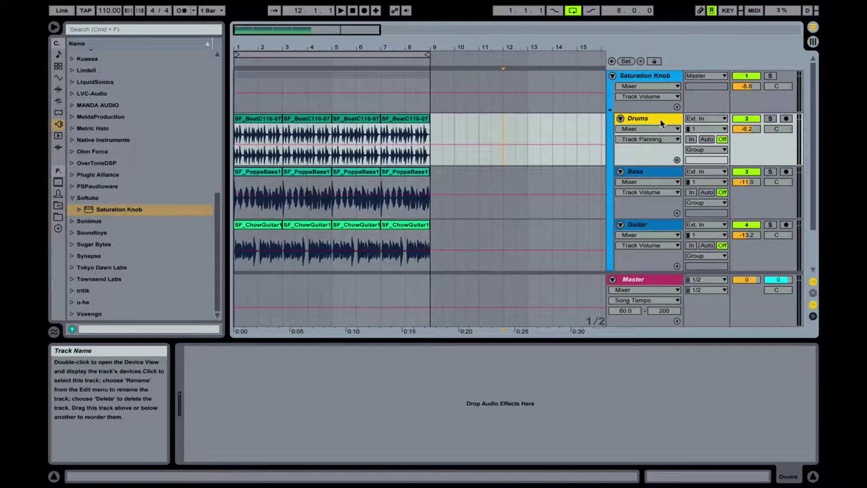
pyautogui.click(770, 118)
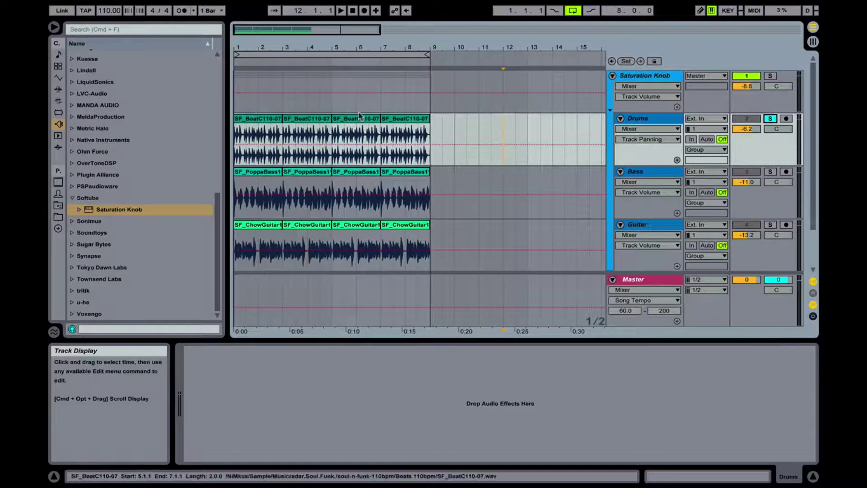
pyautogui.click(304, 98)
pyautogui.press('space')
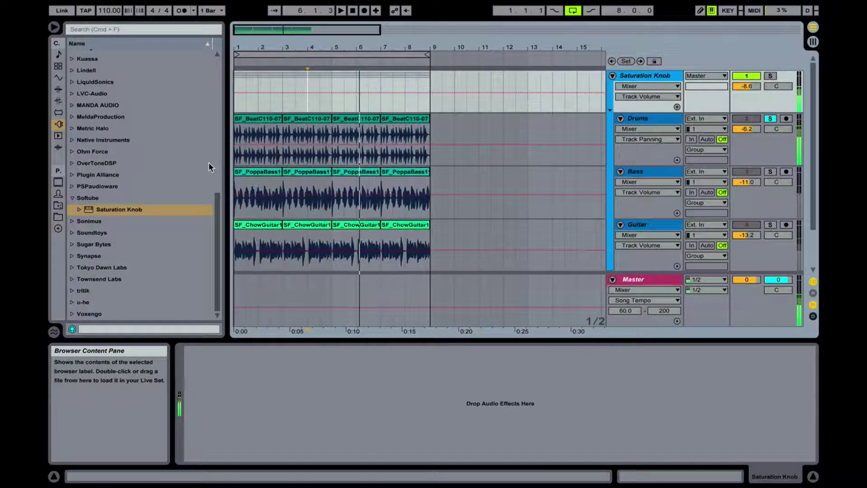
# Step: Add Saturation Knob to the Drums track and audition it with the saturation at 1.5
pyautogui.moveTo(140, 210); pyautogui.dragTo(346, 138)
pyautogui.moveTo(516, 300); pyautogui.dragTo(561, 165)
pyautogui.press('space')
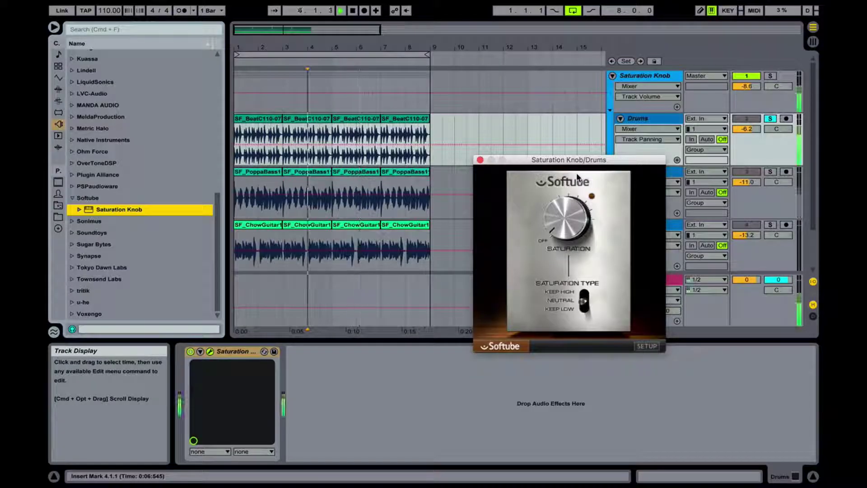
pyautogui.click(566, 217)
pyautogui.moveTo(566, 217); pyautogui.dragTo(572, 236)
pyautogui.press('space')
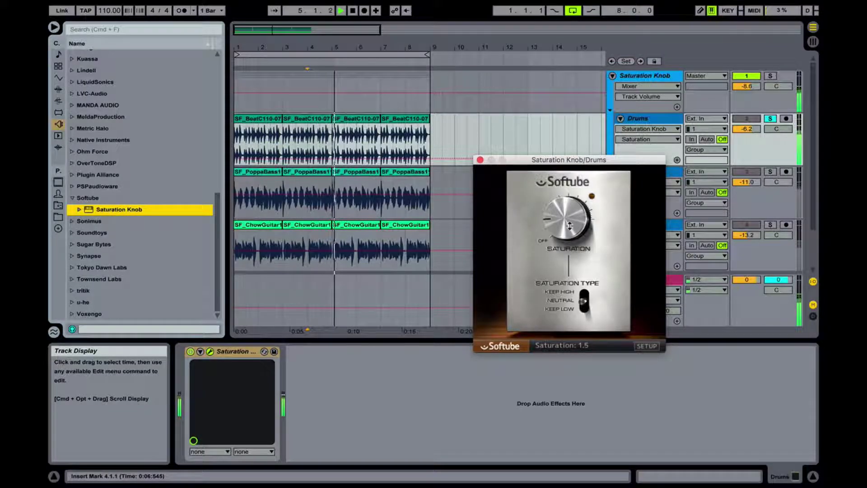
pyautogui.press('space')
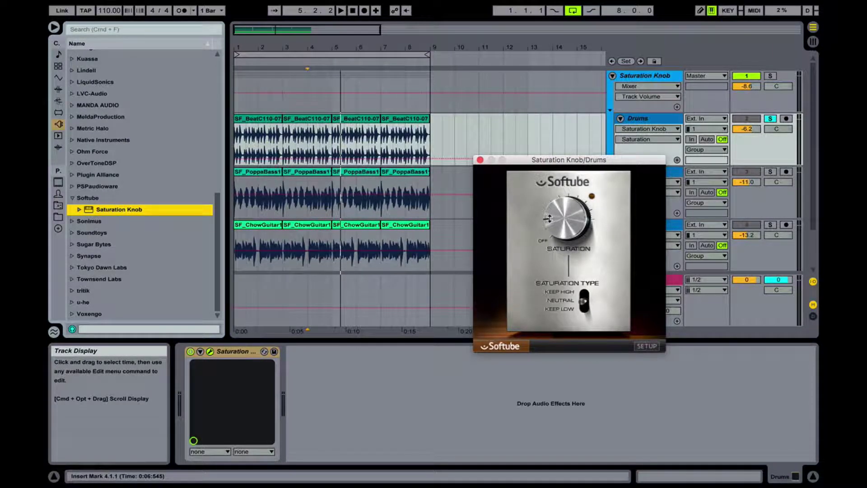
# Step: Raise the Drums saturation to 2.5, resume playback, and bring it up to 4.7
pyautogui.moveTo(555, 217); pyautogui.dragTo(555, 205)
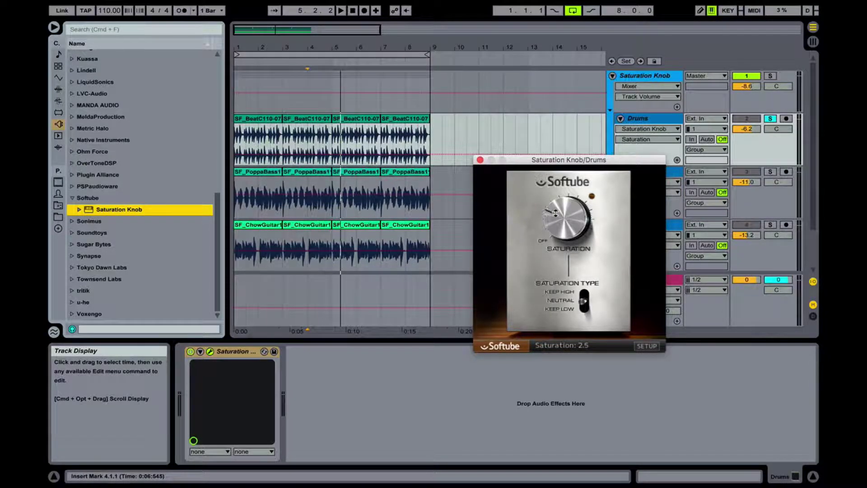
pyautogui.press('space')
pyautogui.moveTo(566, 212); pyautogui.dragTo(563, 194)
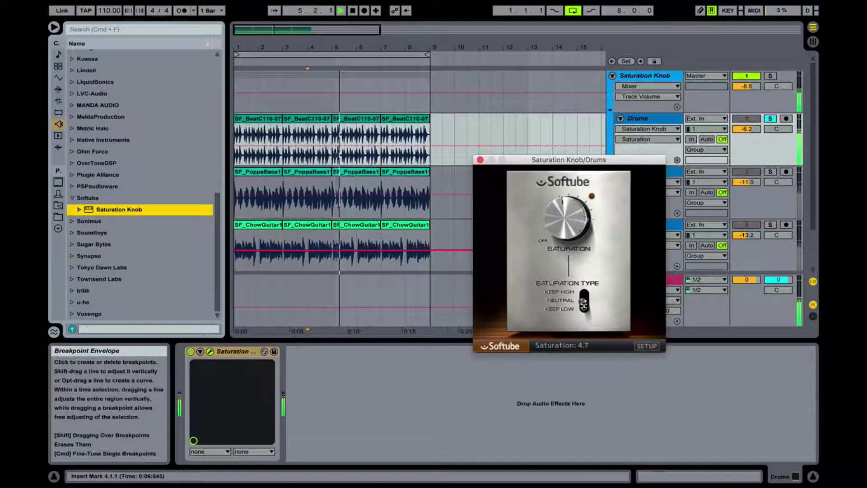
# Step: Compare the Keep Low and Keep High saturation types on the Drums track during playback, ending on Keep High
pyautogui.moveTo(583, 302); pyautogui.dragTo(583, 324)
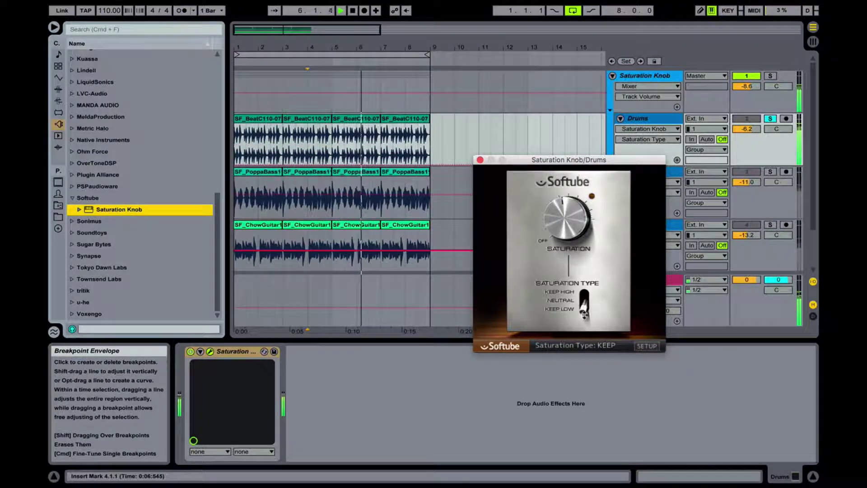
pyautogui.moveTo(585, 311); pyautogui.dragTo(583, 291)
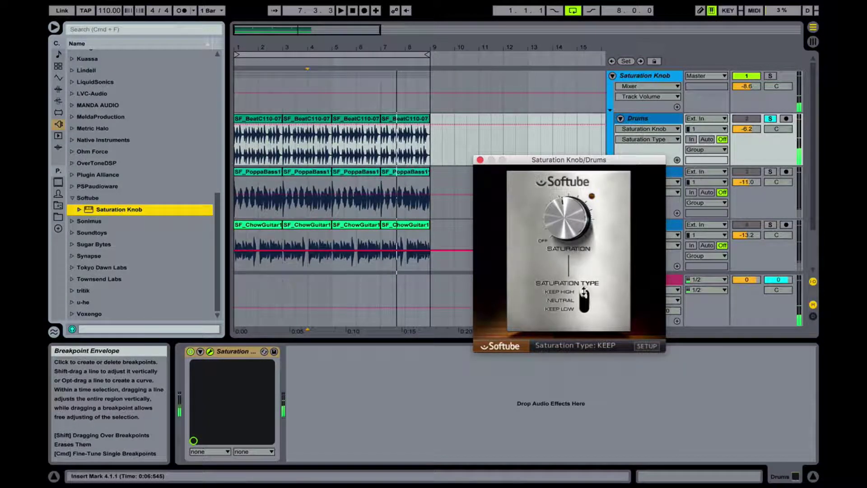
pyautogui.moveTo(584, 293); pyautogui.dragTo(584, 314)
pyautogui.press('space')
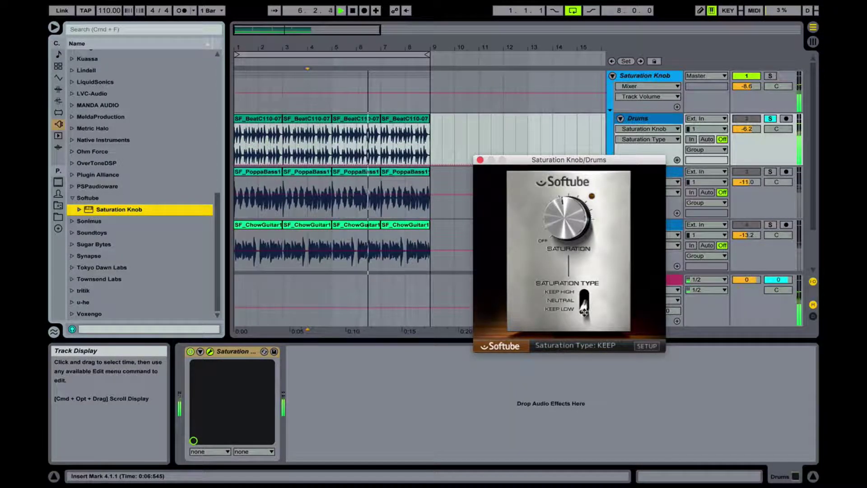
pyautogui.moveTo(584, 312); pyautogui.dragTo(584, 253)
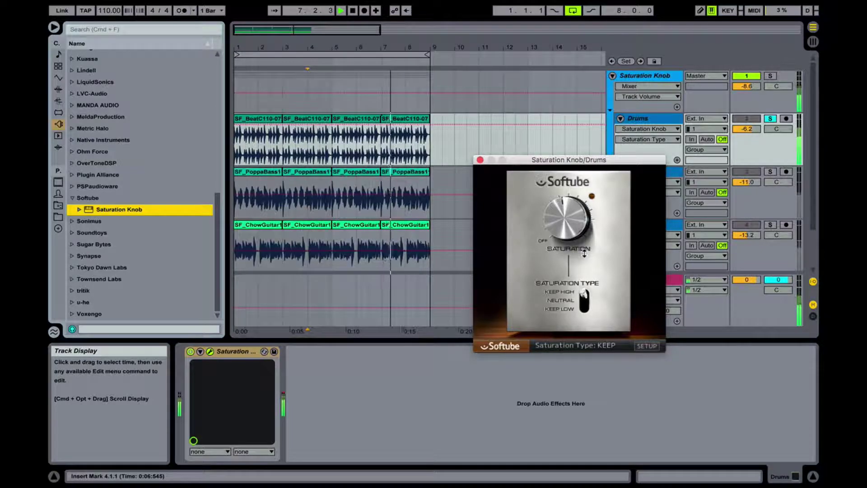
# Step: Stop playback, set the Drums saturation to 5.0, and close its Saturation Knob window
pyautogui.press('space')
pyautogui.click(559, 214)
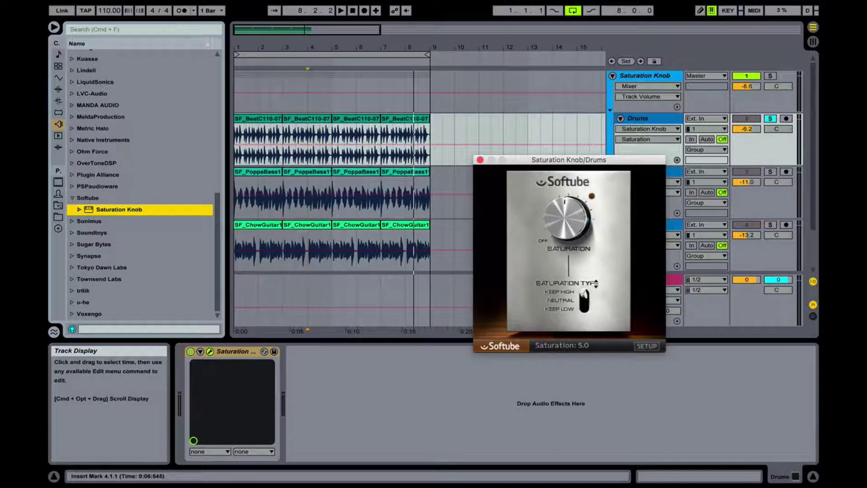
pyautogui.moveTo(558, 161); pyautogui.dragTo(527, 129)
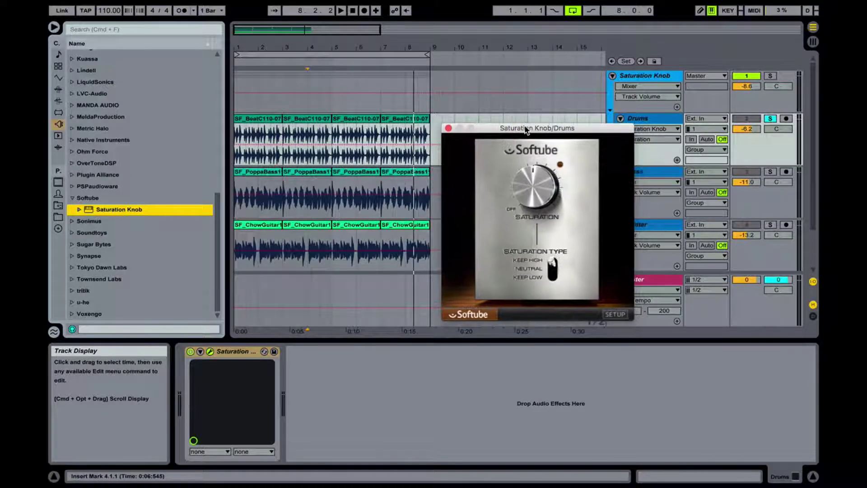
pyautogui.click(448, 129)
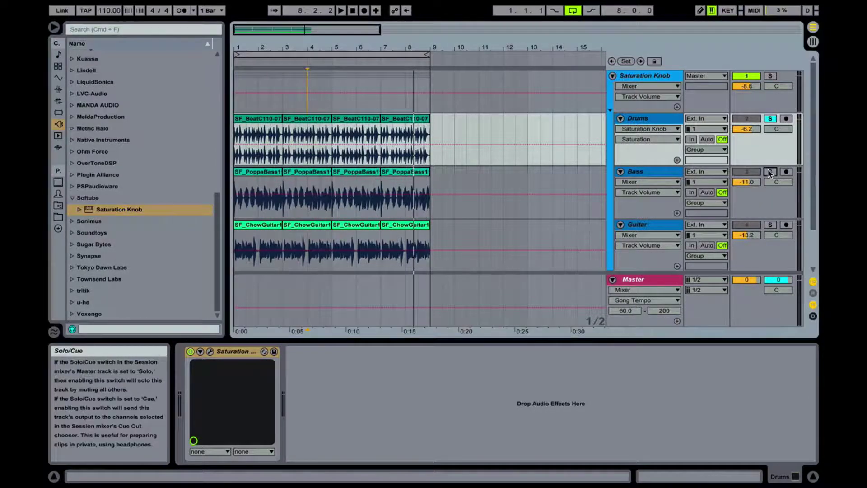
# Step: Add Saturation Knob to the Bass track and, with the Bass soloed and playing, set its saturation to 4.5
pyautogui.moveTo(110, 211); pyautogui.dragTo(322, 202)
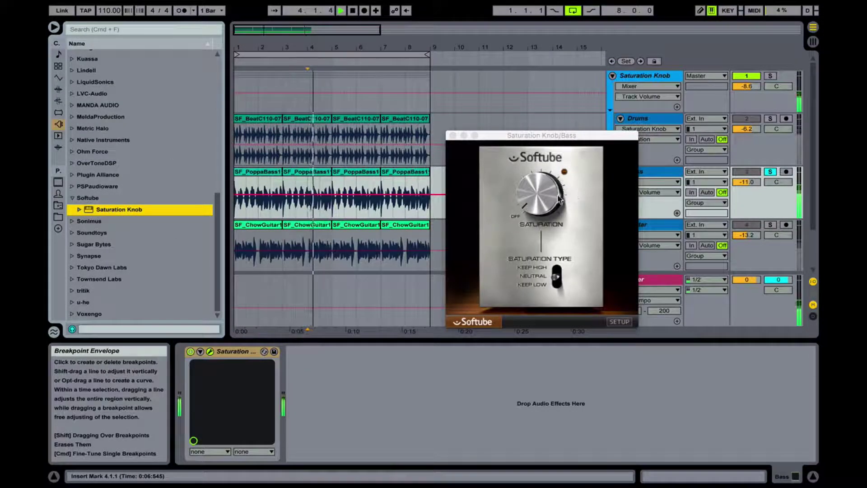
pyautogui.moveTo(539, 199); pyautogui.dragTo(535, 148)
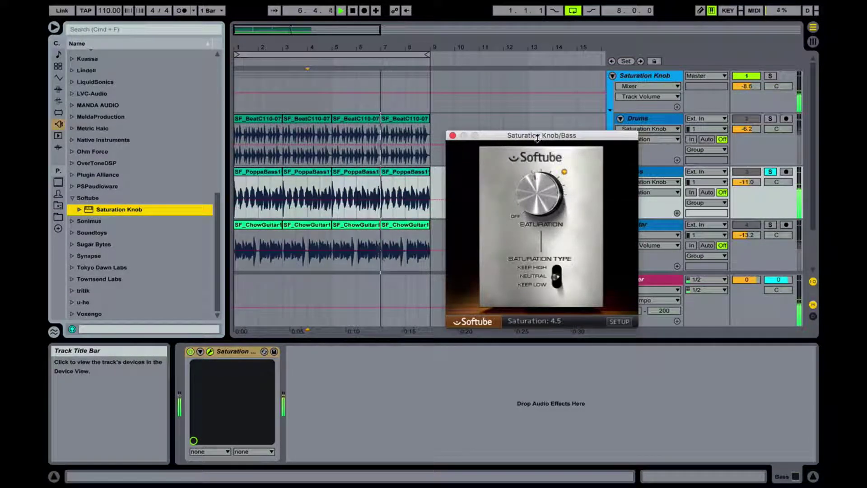
# Step: Compare Keep Low with Keep High on the playing Bass track, leave it on Keep High, and close the plug-in window
pyautogui.moveTo(555, 270); pyautogui.dragTo(556, 293)
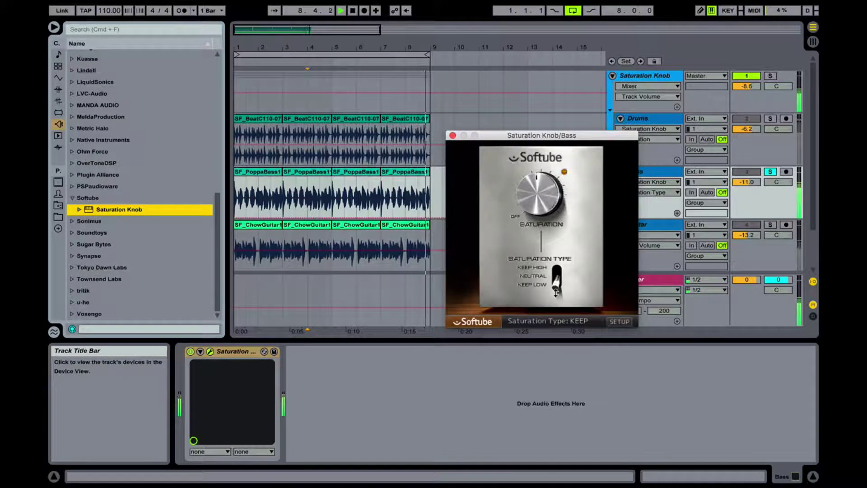
pyautogui.moveTo(556, 289); pyautogui.dragTo(559, 256)
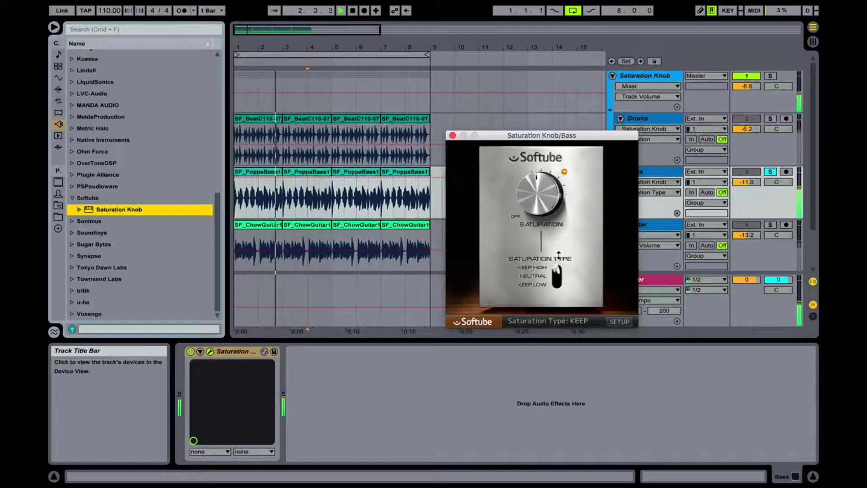
pyautogui.press('space')
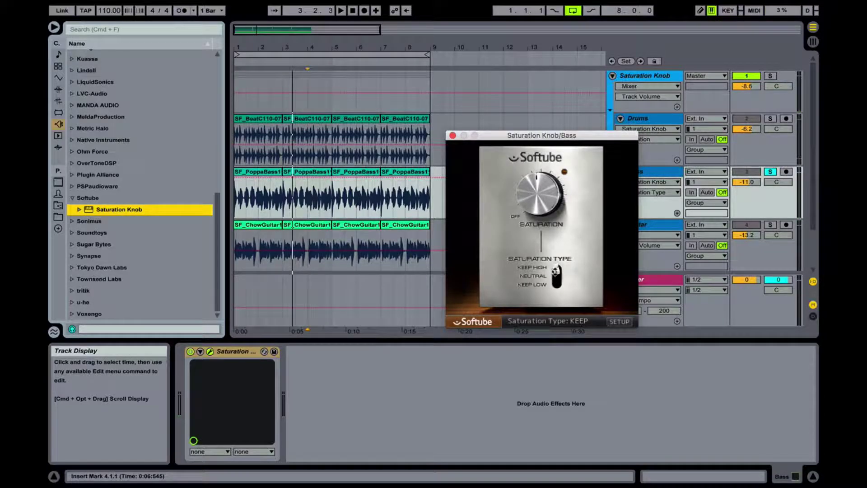
pyautogui.press('space')
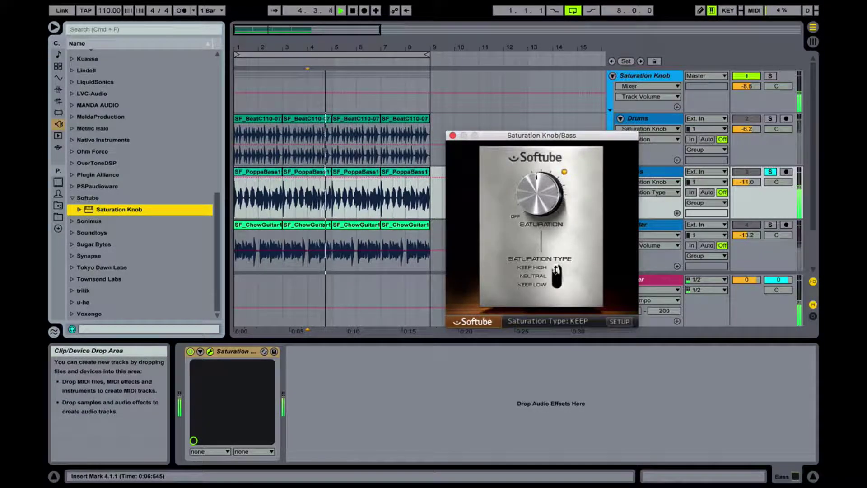
pyautogui.moveTo(556, 270)
pyautogui.mouseDown()
pyautogui.moveTo(555, 293)
pyautogui.moveTo(557, 260)
pyautogui.mouseUp()
pyautogui.press('space')
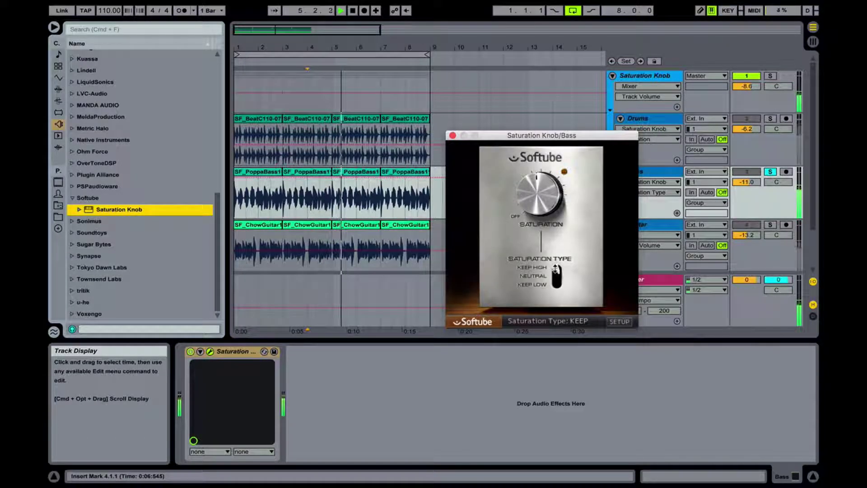
pyautogui.click(452, 135)
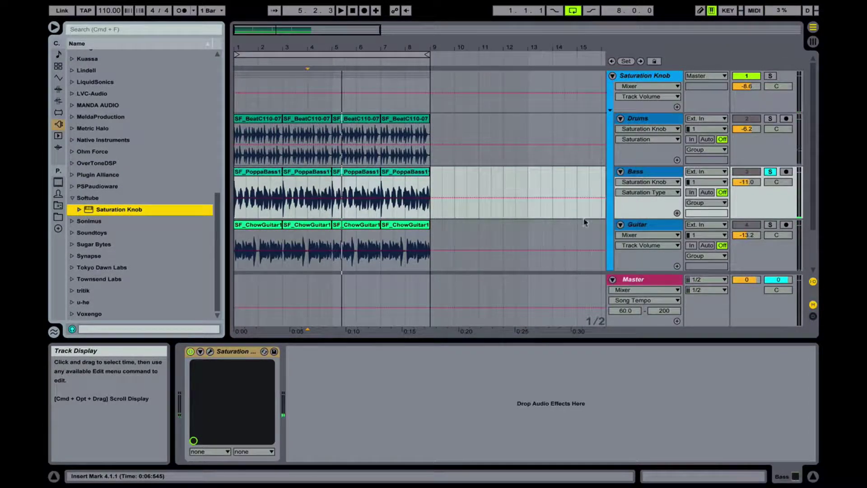
# Step: Add Saturation Knob to the Guitar track, solo the track, and set its saturation to 4.2 during playback
pyautogui.click(519, 246)
pyautogui.moveTo(115, 213); pyautogui.dragTo(416, 251)
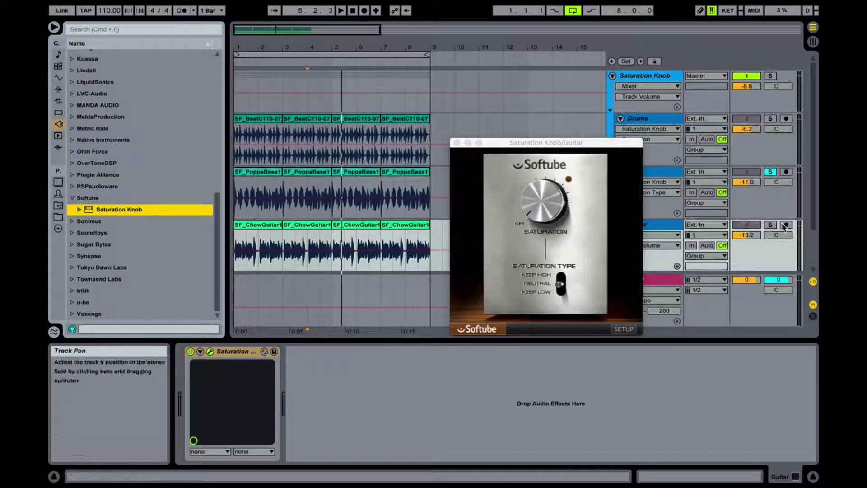
pyautogui.click(770, 224)
pyautogui.press('space')
pyautogui.moveTo(538, 220); pyautogui.dragTo(548, 184)
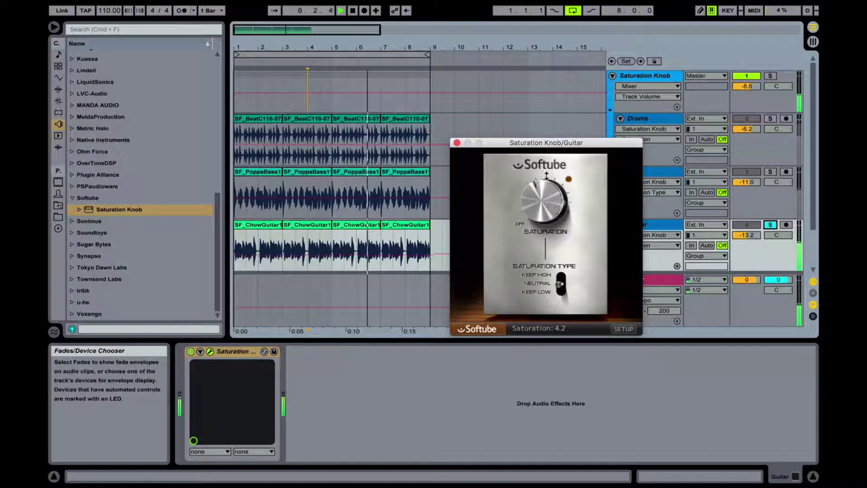
# Step: Switch the Guitar's saturation type to Keep Low, change it to Keep High, and stop playback
pyautogui.moveTo(561, 284); pyautogui.dragTo(563, 304)
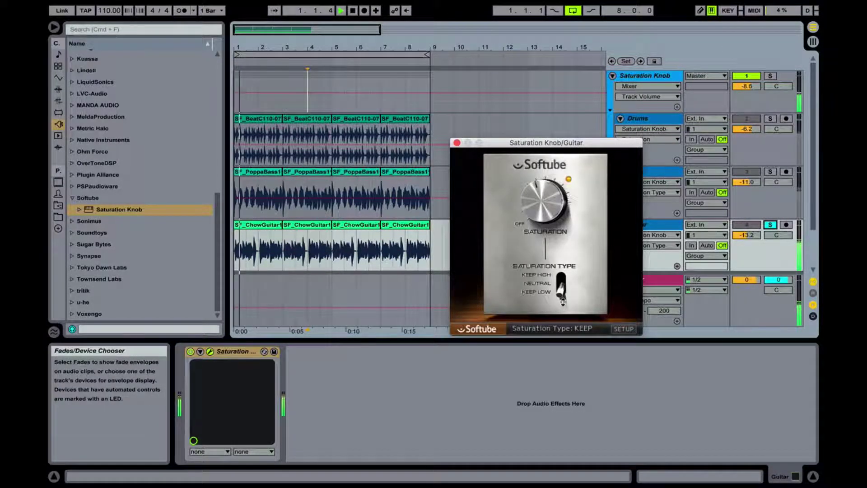
pyautogui.moveTo(563, 303); pyautogui.dragTo(563, 265)
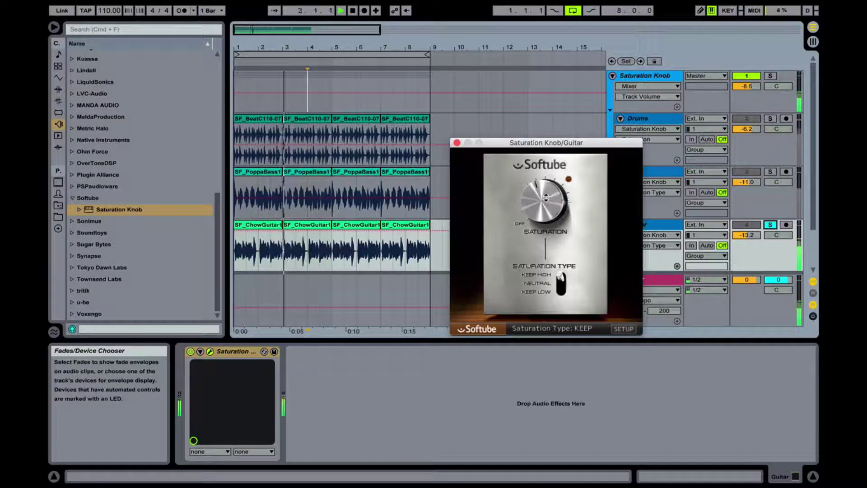
pyautogui.press('space')
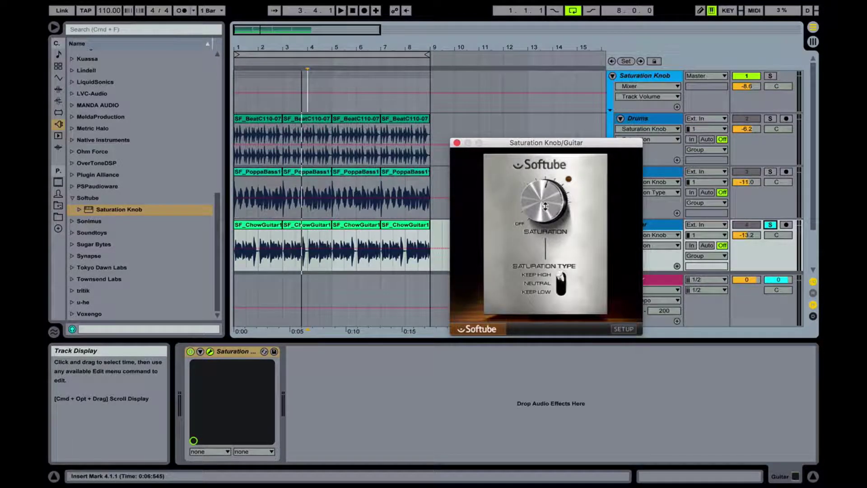
# Step: Lower the Guitar's saturation to about 3.6 and reposition its Saturation Knob window
pyautogui.moveTo(545, 206); pyautogui.dragTo(545, 219)
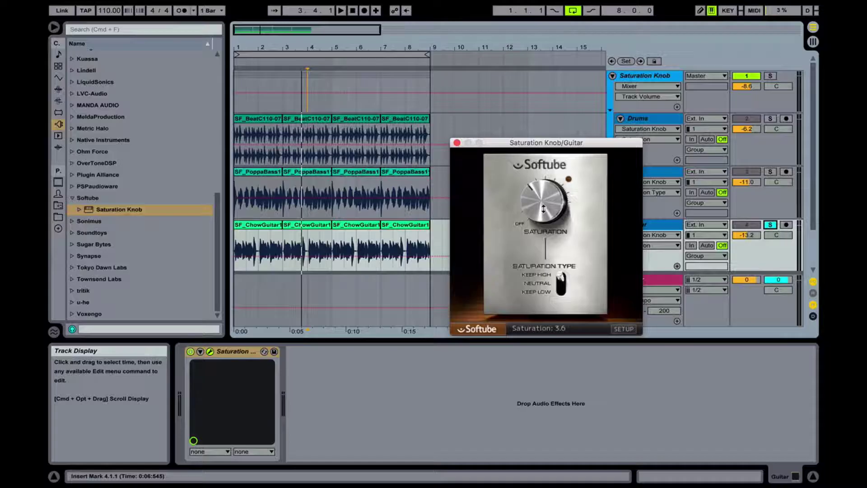
pyautogui.moveTo(544, 209); pyautogui.dragTo(545, 206)
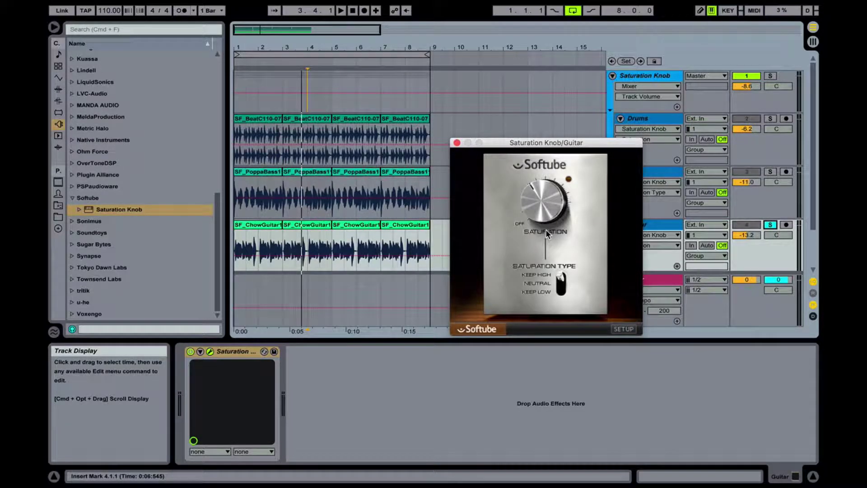
pyautogui.moveTo(522, 185)
pyautogui.moveTo(497, 144); pyautogui.dragTo(474, 141)
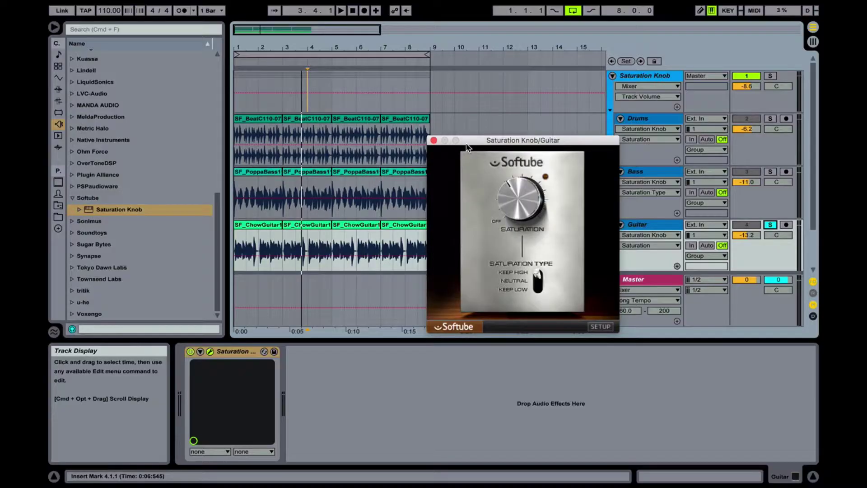
pyautogui.moveTo(478, 142); pyautogui.dragTo(485, 148)
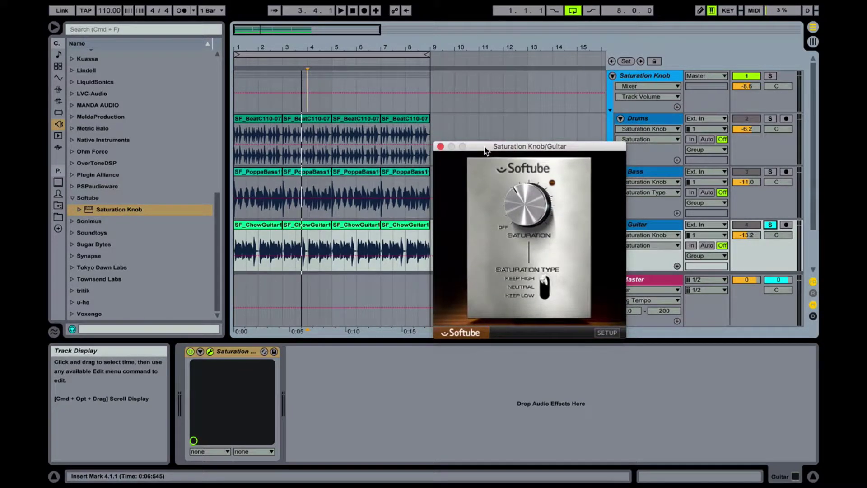
# Step: Raise the Guitar's saturation to 5.1 and close its Saturation Knob window
pyautogui.moveTo(528, 208)
pyautogui.moveTo(537, 204); pyautogui.dragTo(537, 198)
pyautogui.moveTo(531, 198); pyautogui.dragTo(525, 187)
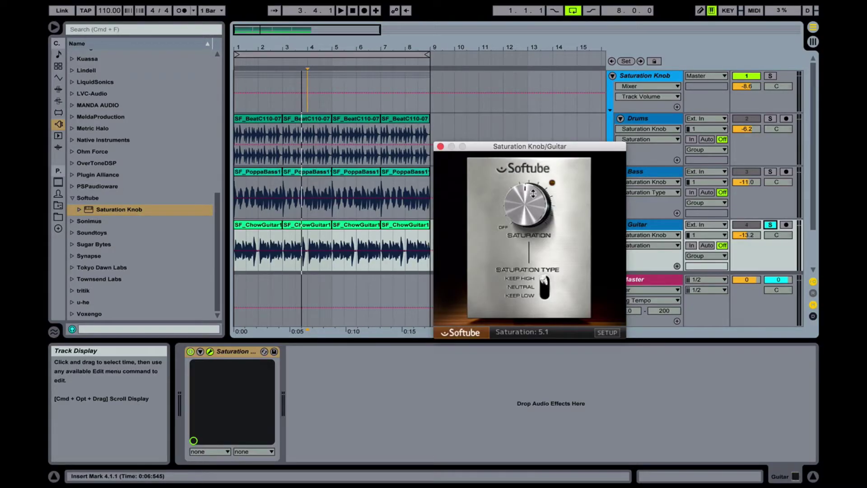
pyautogui.click(440, 146)
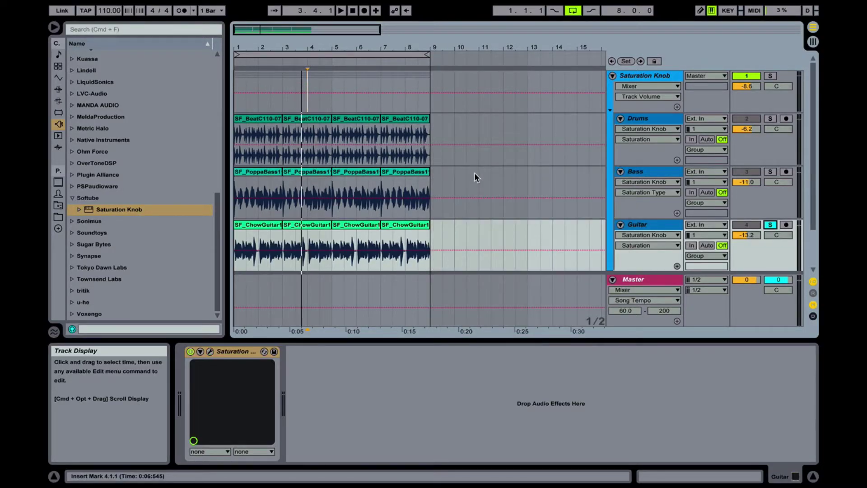